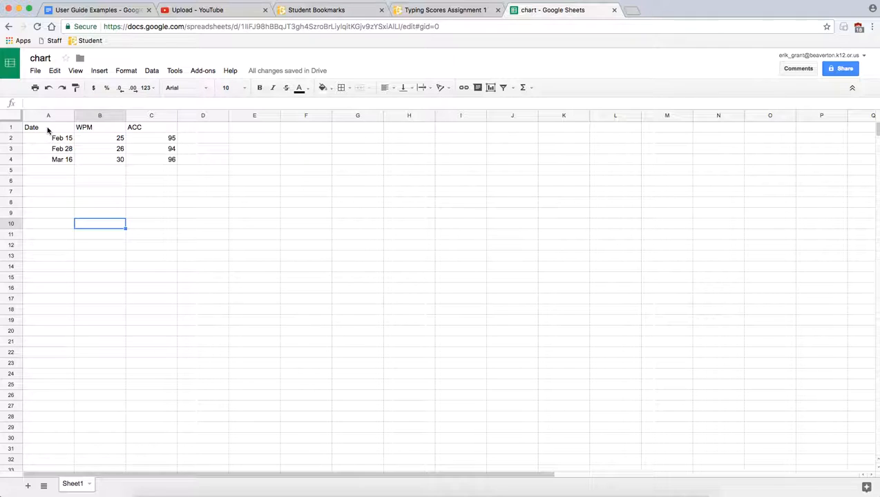
pyautogui.click(47, 130)
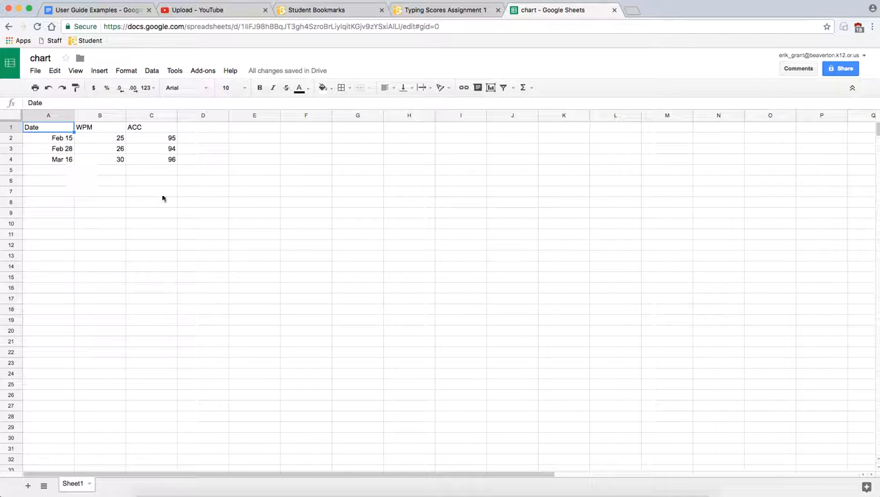
pyautogui.click(129, 170)
pyautogui.click(110, 171)
pyautogui.click(53, 171)
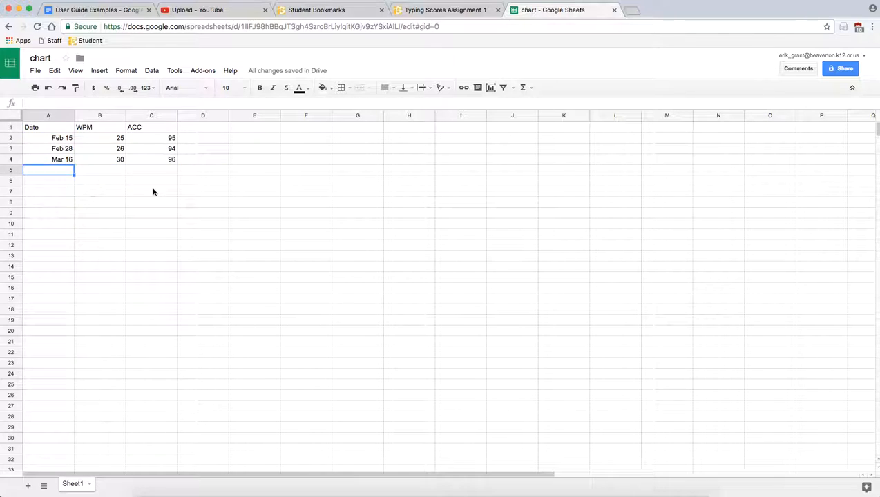
pyautogui.click(153, 190)
# - Start a chart from the data in A1:C4, choosing the grouped column type and using column A as labels
pyautogui.click(53, 127)
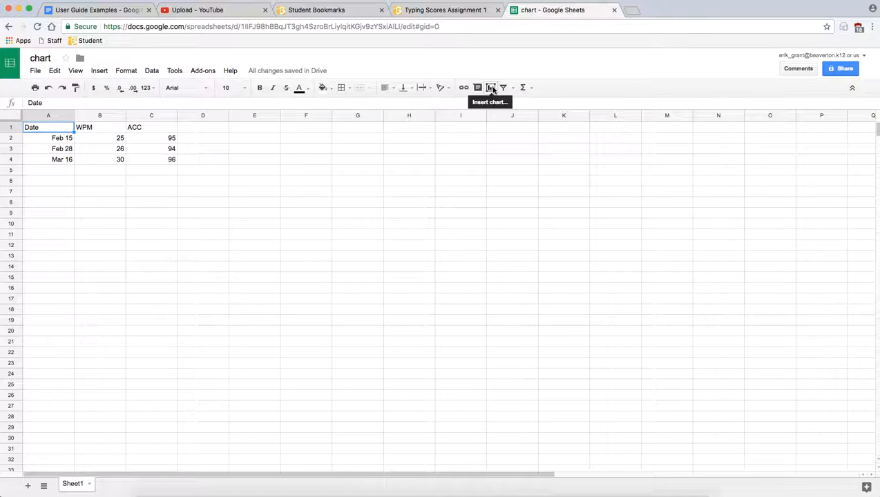
pyautogui.click(491, 88)
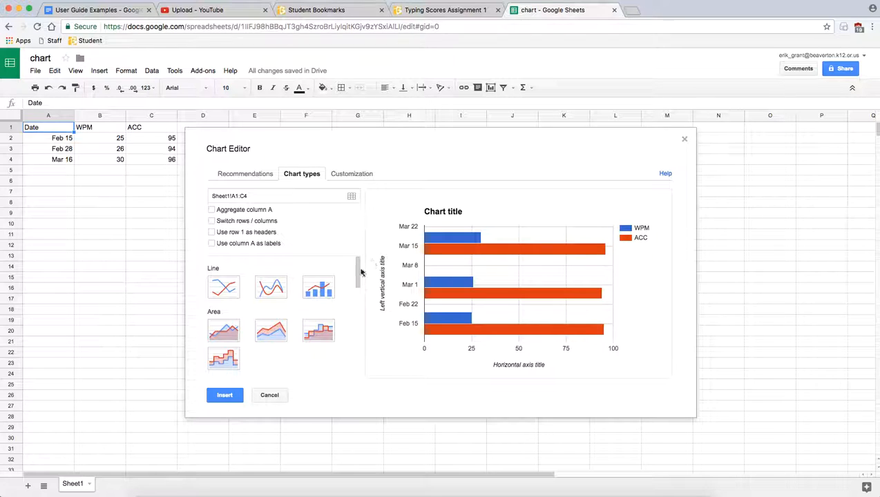
pyautogui.moveTo(359, 268); pyautogui.dragTo(358, 292)
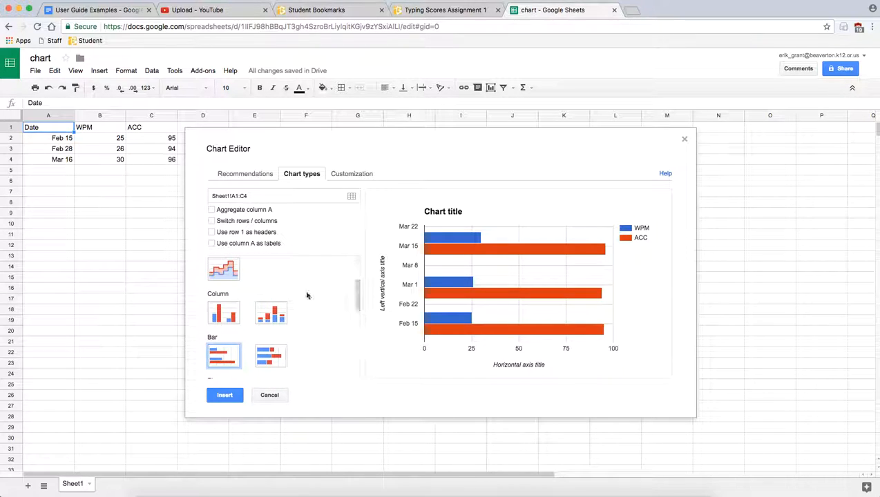
pyautogui.click(225, 315)
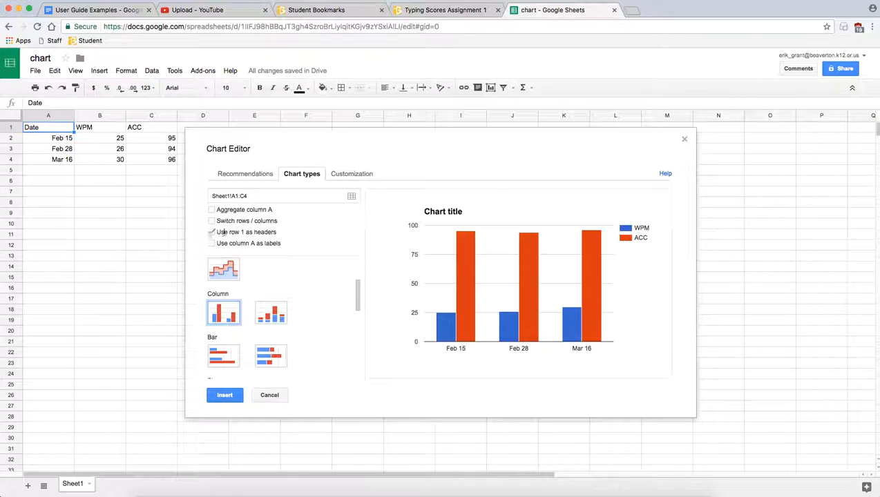
pyautogui.click(212, 243)
# - Replace the default chart title with the teacher's name in possessive form followed by "typing scores"
pyautogui.click(355, 175)
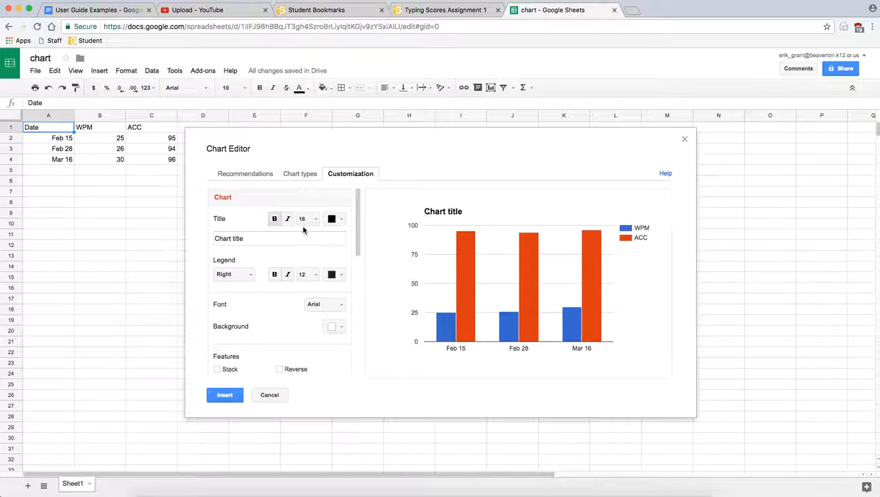
pyautogui.click(267, 238)
pyautogui.moveTo(268, 239); pyautogui.dragTo(210, 229)
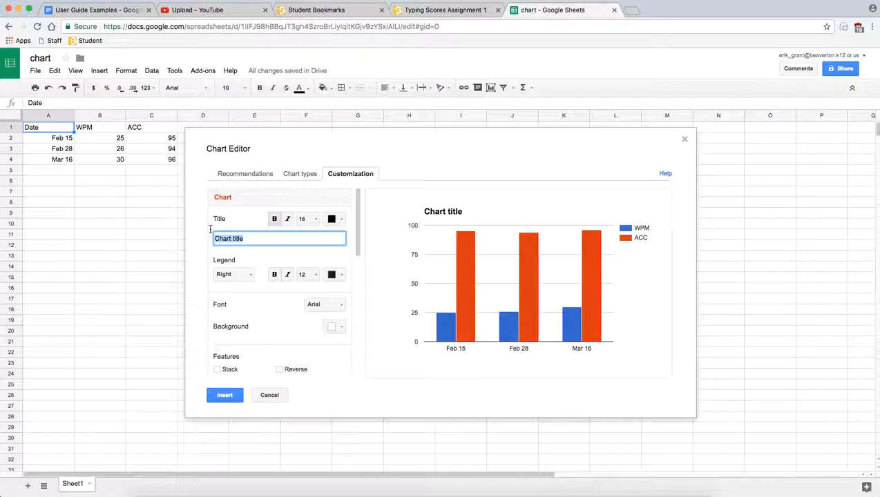
pyautogui.write("Mr Grant's typing scores")
pyautogui.click(319, 260)
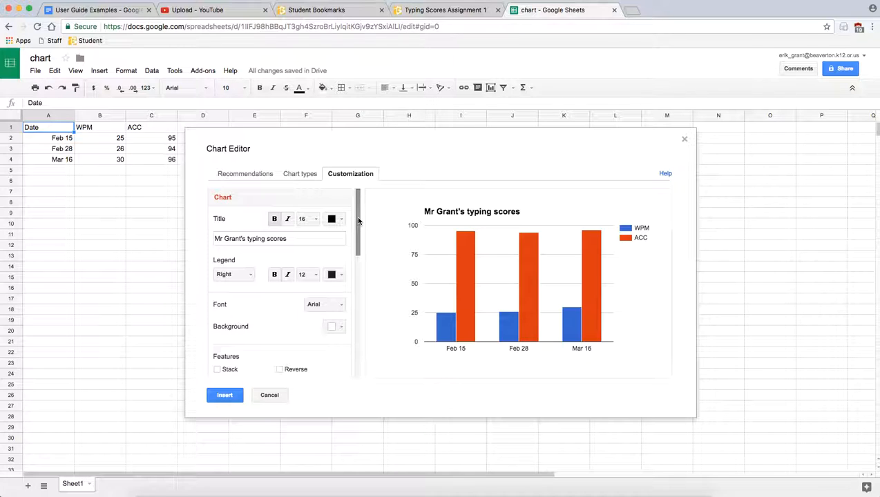
# - Try turning off the horizontal axis option to treat labels as text, and turn it back on
pyautogui.moveTo(359, 219); pyautogui.dragTo(359, 357)
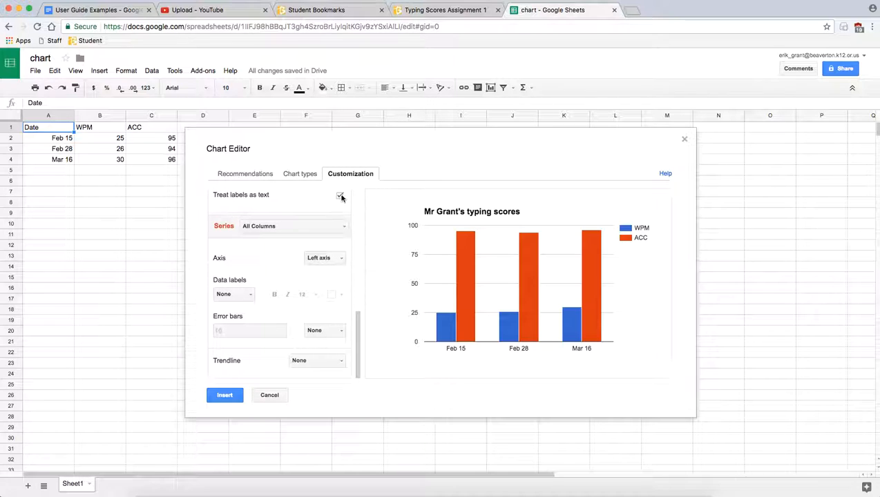
pyautogui.scroll(2, 302, 248)
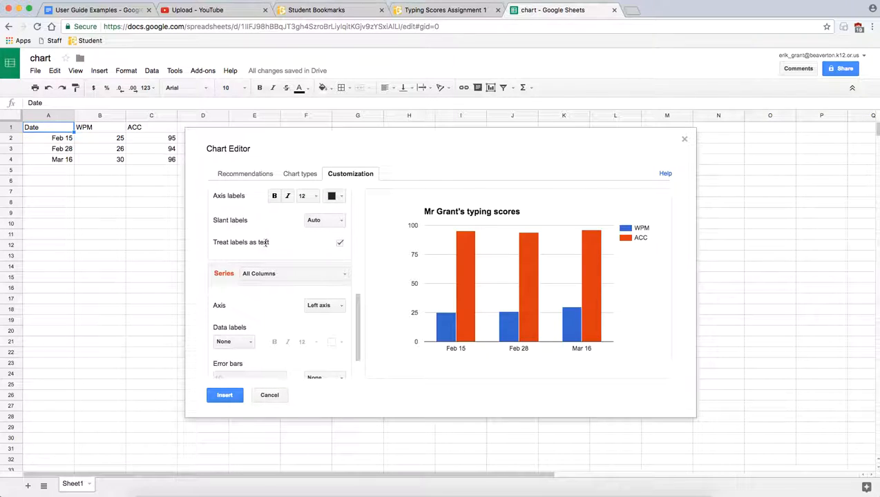
pyautogui.click(339, 244)
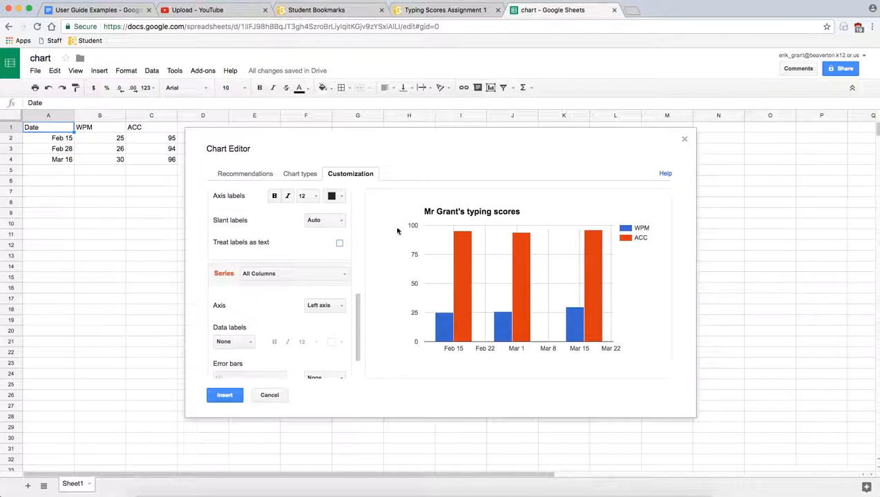
pyautogui.click(339, 243)
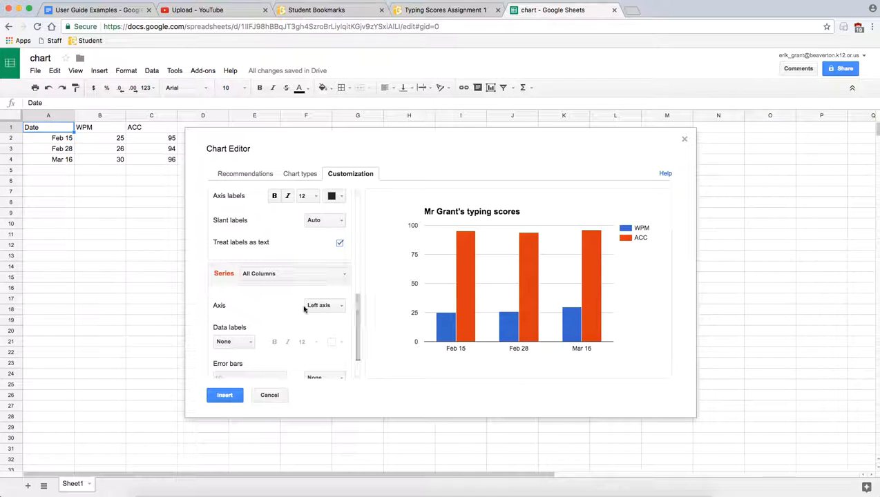
# - Set the data labels to Value for all columns in the chart's series settings
pyautogui.click(245, 342)
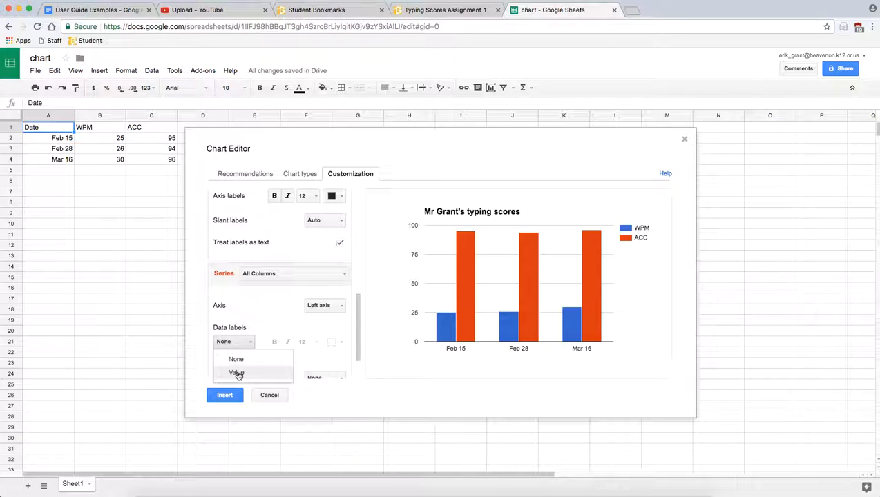
pyautogui.click(237, 373)
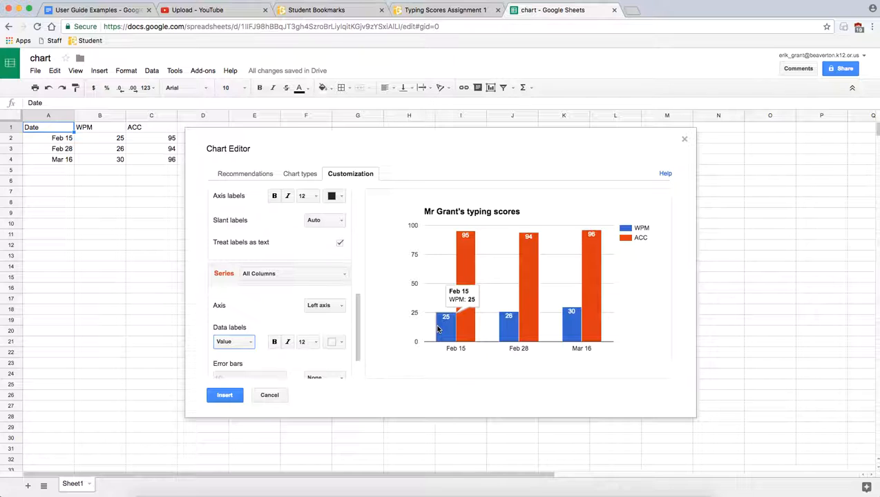
# - Try a 30° slant on the horizontal axis labels and set the slant back to Auto
pyautogui.moveTo(359, 314); pyautogui.dragTo(357, 208)
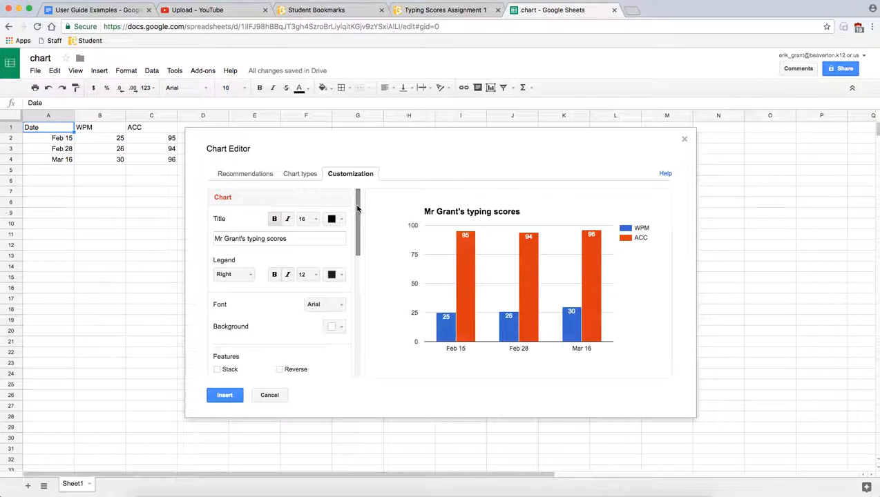
pyautogui.moveTo(357, 220); pyautogui.dragTo(357, 270)
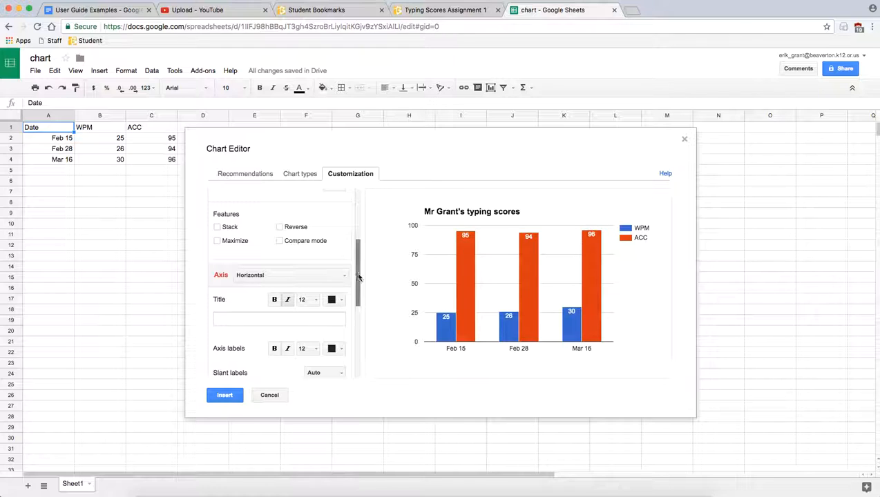
pyautogui.moveTo(358, 283); pyautogui.dragTo(358, 298)
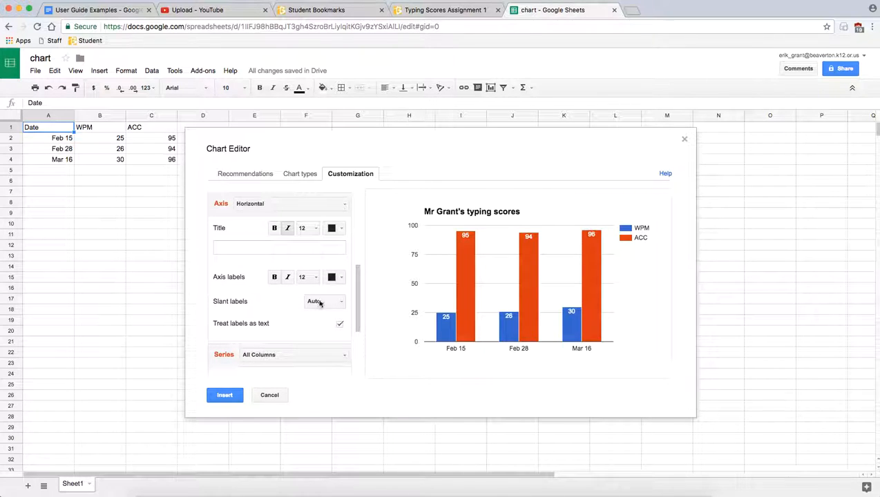
pyautogui.click(337, 302)
pyautogui.click(326, 346)
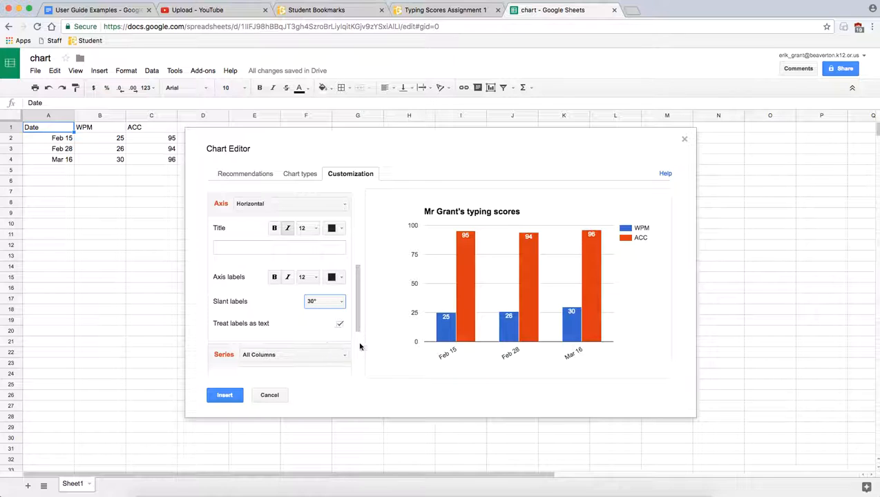
pyautogui.click(335, 301)
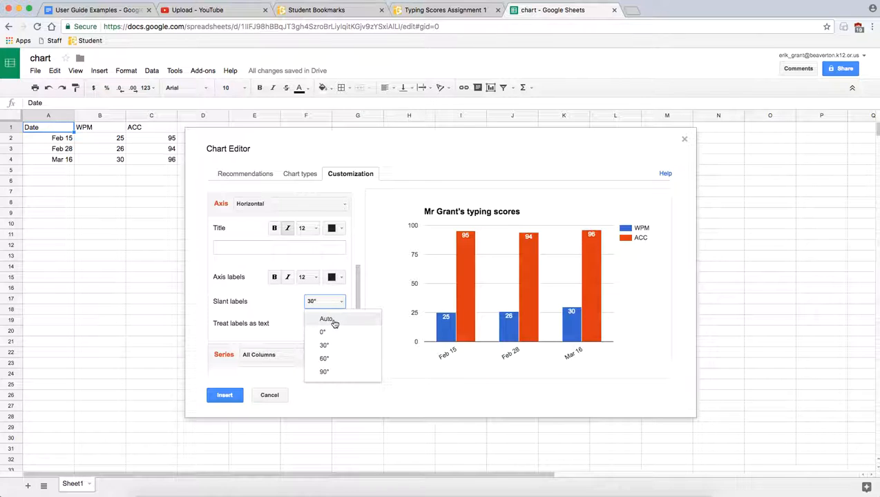
pyautogui.click(334, 320)
# - Insert the chart into the sheet and move it beside the data table, starting at column D
pyautogui.moveTo(359, 286); pyautogui.dragTo(357, 333)
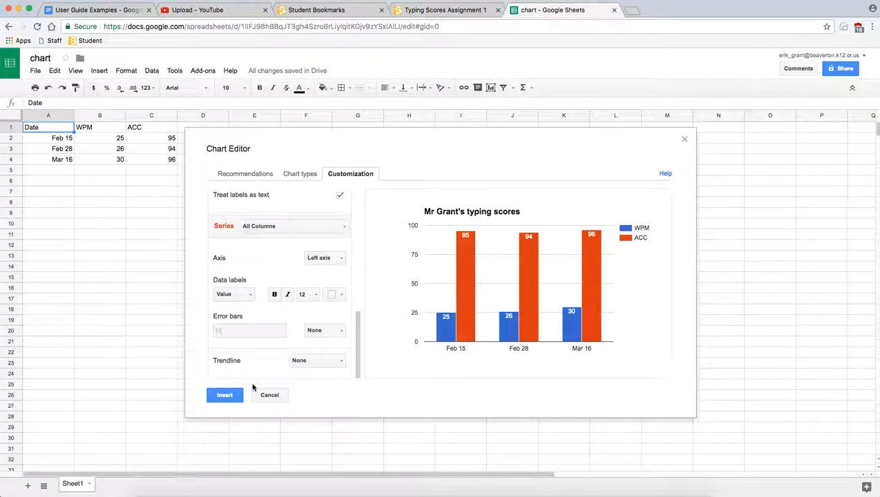
pyautogui.click(224, 395)
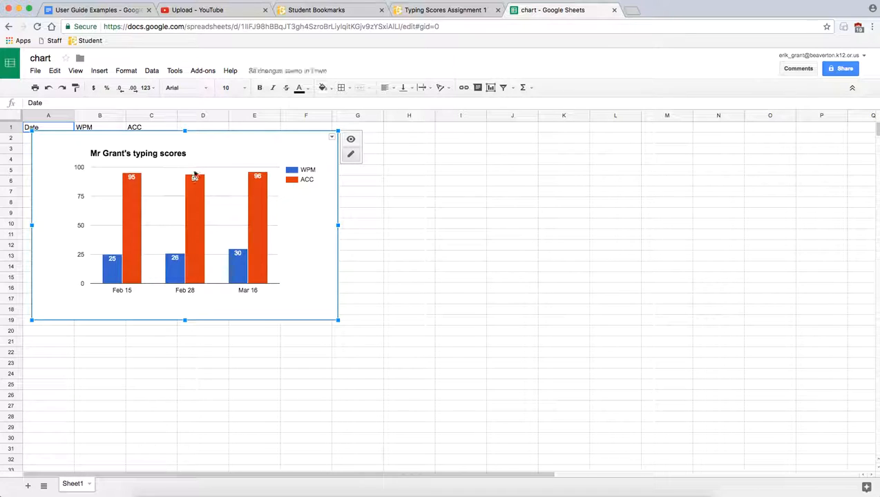
pyautogui.moveTo(209, 138); pyautogui.dragTo(357, 131)
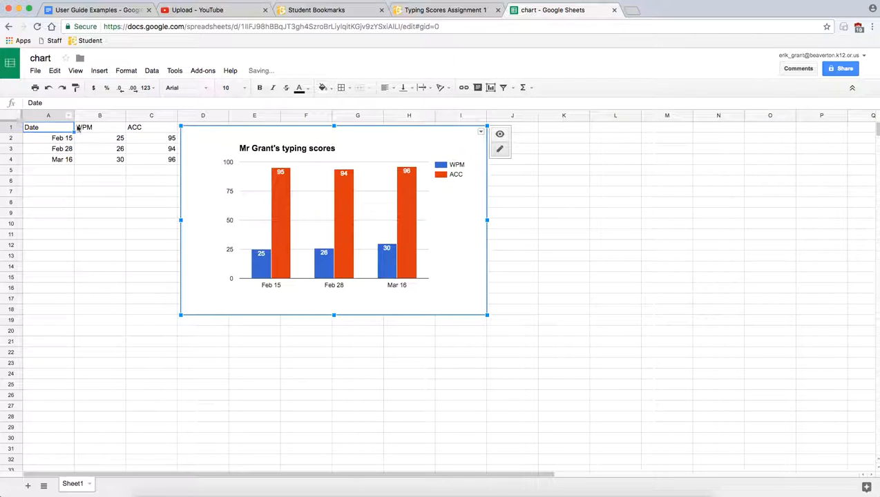
pyautogui.click(141, 226)
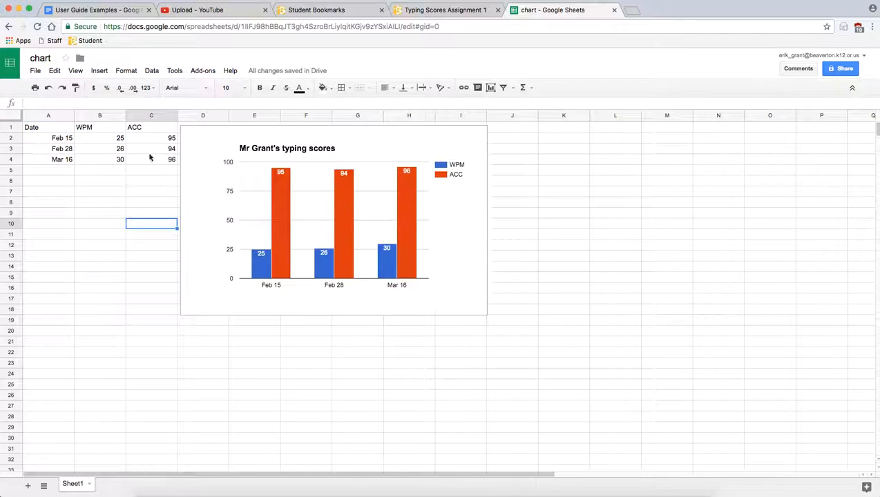
pyautogui.click(57, 171)
pyautogui.click(142, 172)
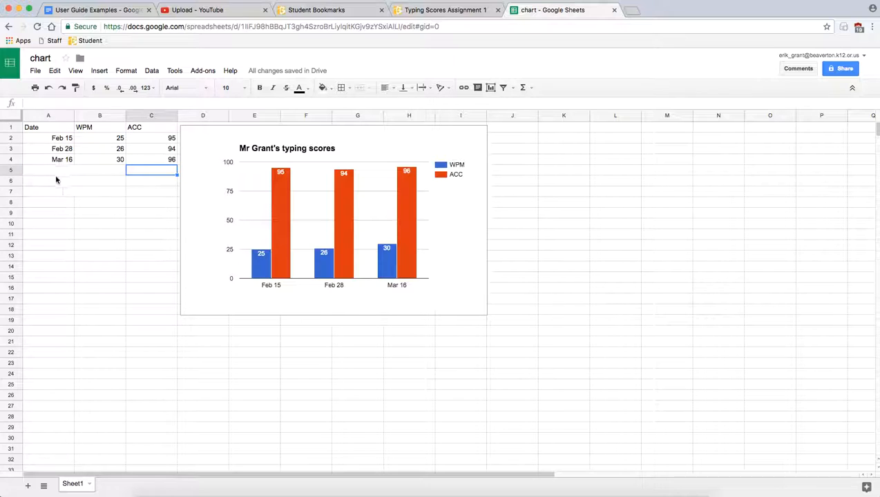
pyautogui.click(57, 180)
pyautogui.click(135, 192)
pyautogui.click(55, 192)
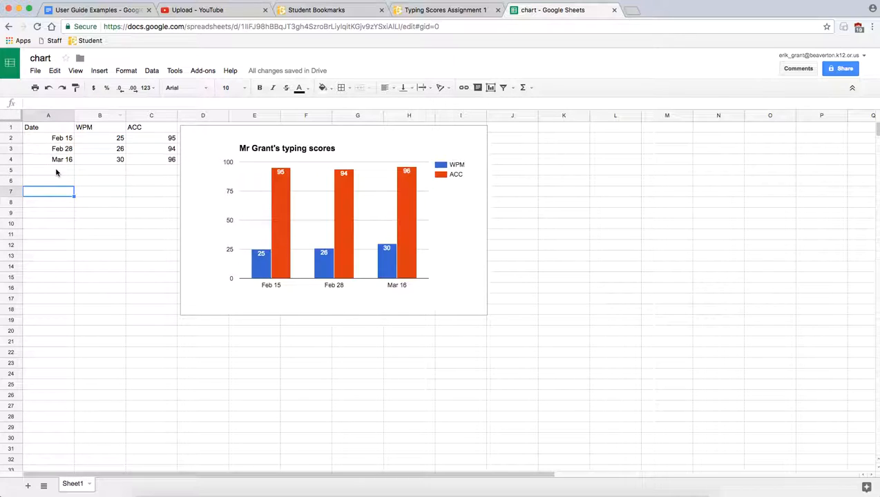
# - Add a score entry in row 5 with date Mar 25, WPM 30 and ACC 96
pyautogui.click(60, 171)
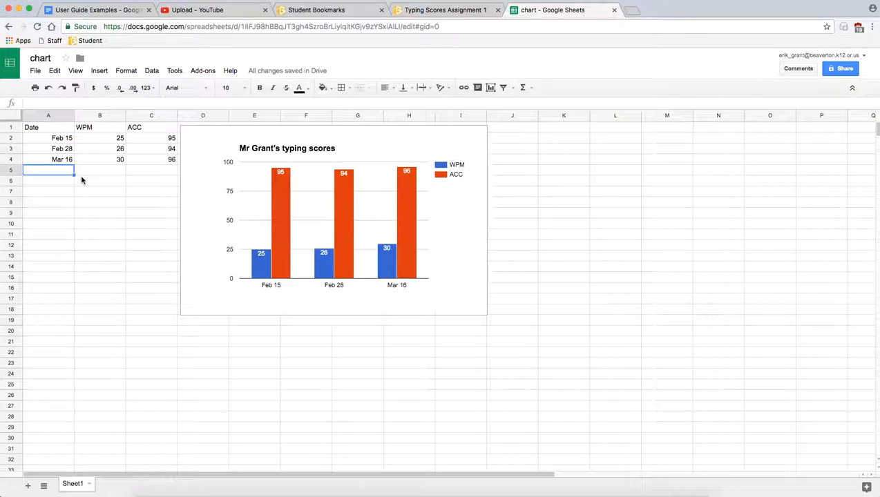
pyautogui.write('Mar 25')
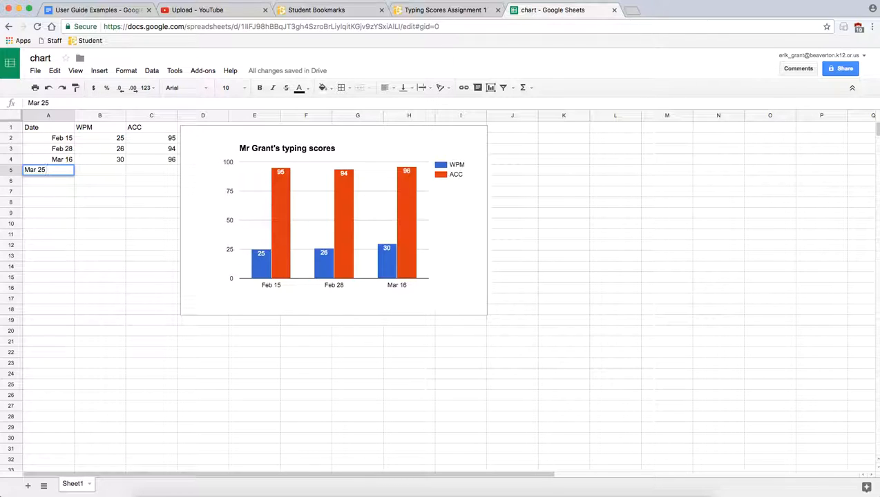
pyautogui.press('Return')
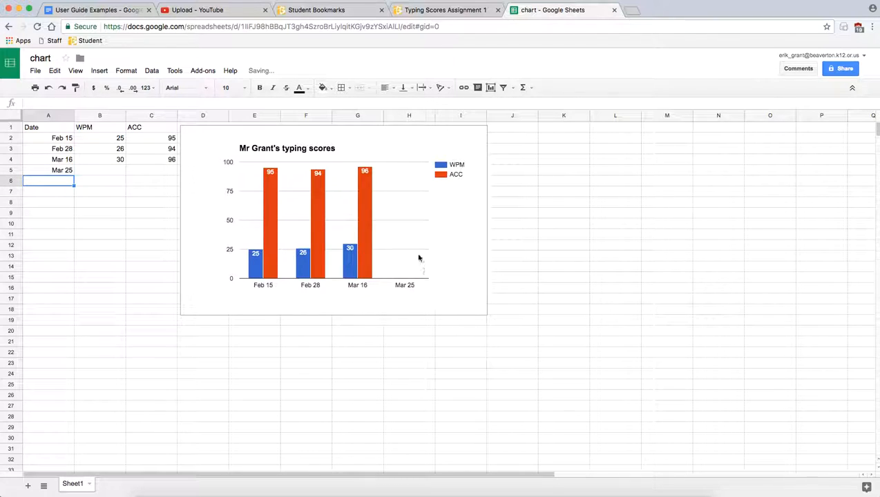
pyautogui.click(111, 172)
pyautogui.write('30')
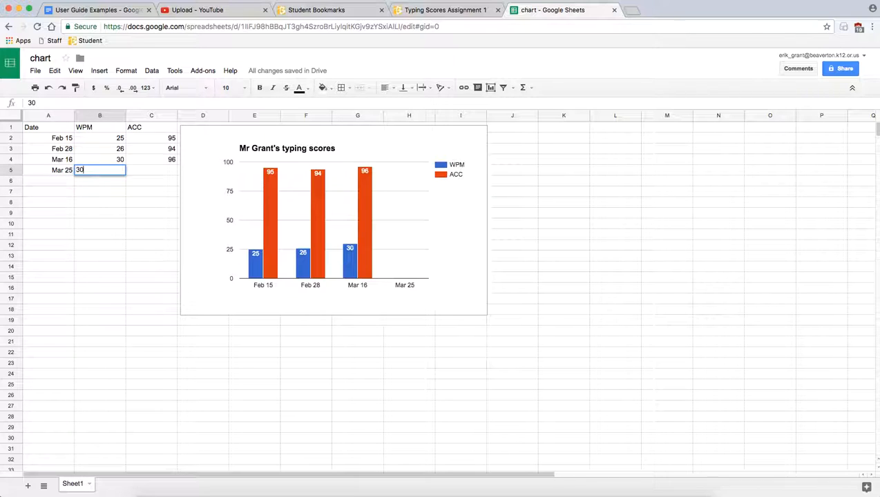
pyautogui.press('Tab')
pyautogui.write('96')
pyautogui.press('Return')
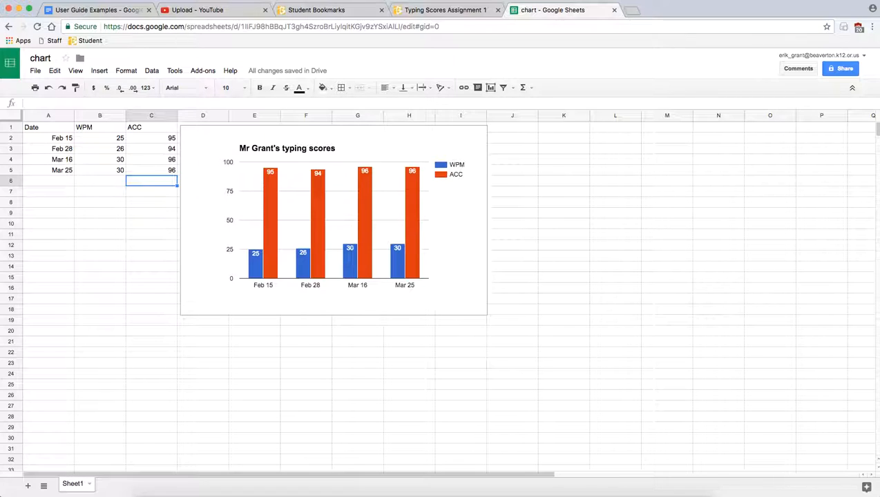
# - Undo the three entries made in row 5
pyautogui.press('super+z')
pyautogui.press('super+z')
pyautogui.press('super+z')
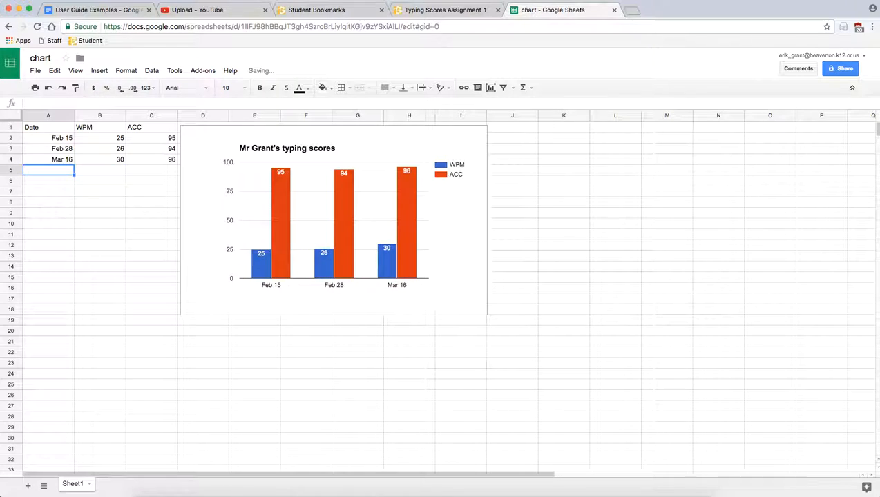
# - Edit the chart title so that its last two words read "Typing Scores" with capital initials
pyautogui.click(397, 202)
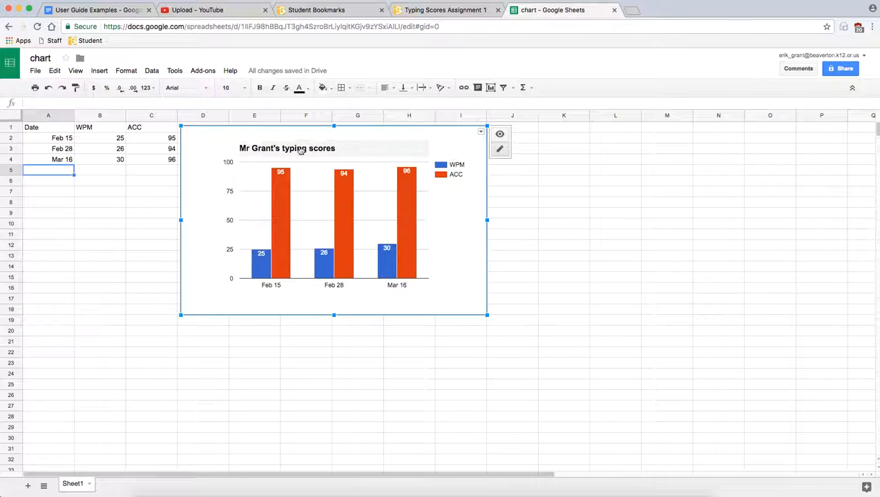
pyautogui.doubleClick(320, 149)
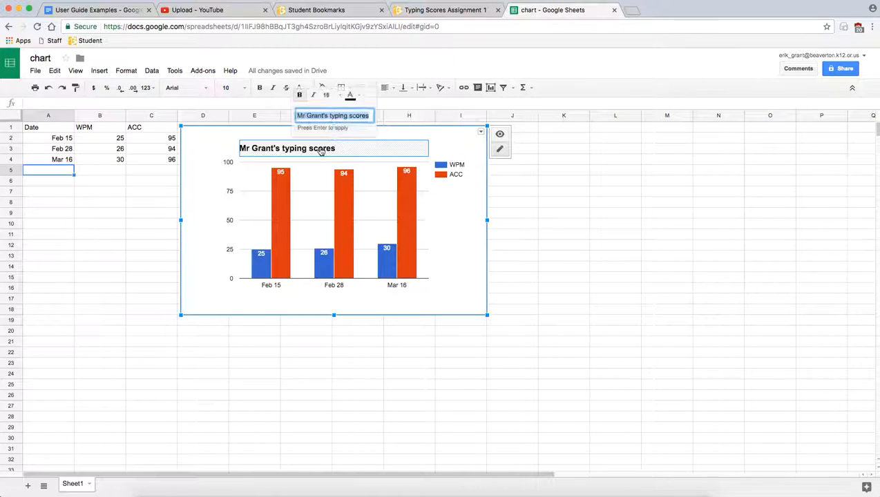
pyautogui.click(330, 116)
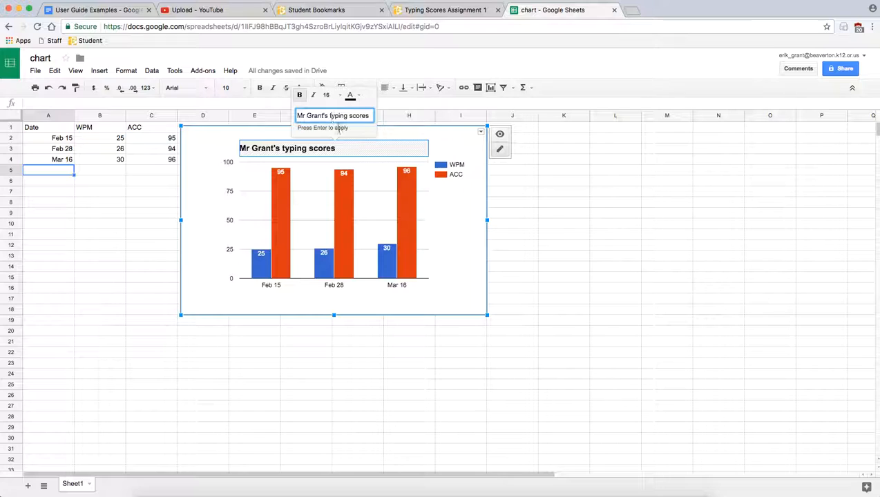
pyautogui.press('Delete')
pyautogui.write('T')
pyautogui.press('Return')
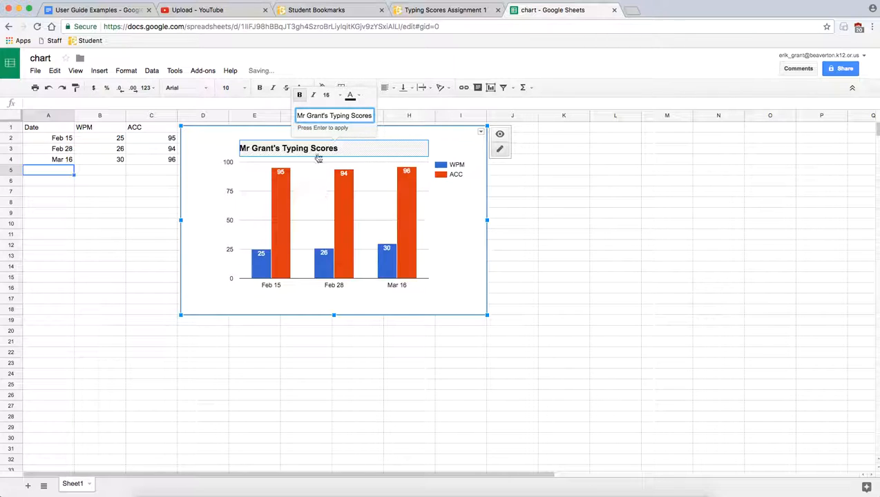
pyautogui.click(456, 232)
# - Recolor the chart's ACC columns orange and its WPM columns cyan
pyautogui.click(404, 200)
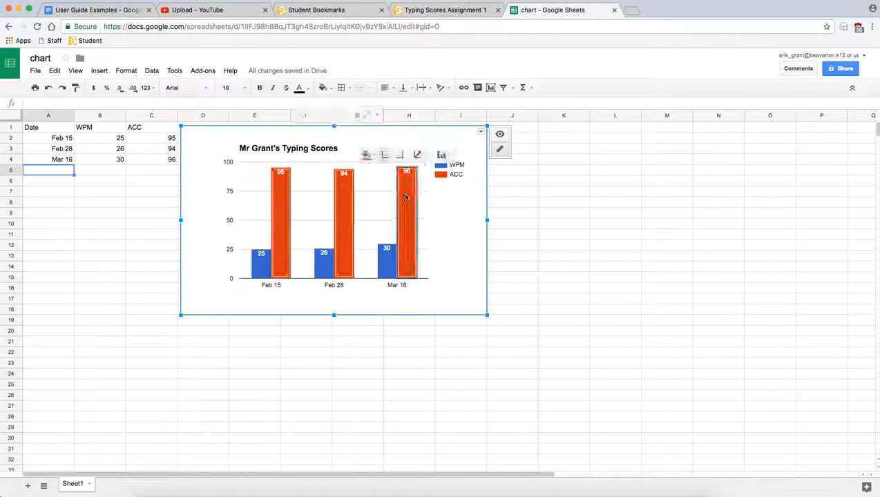
pyautogui.click(367, 155)
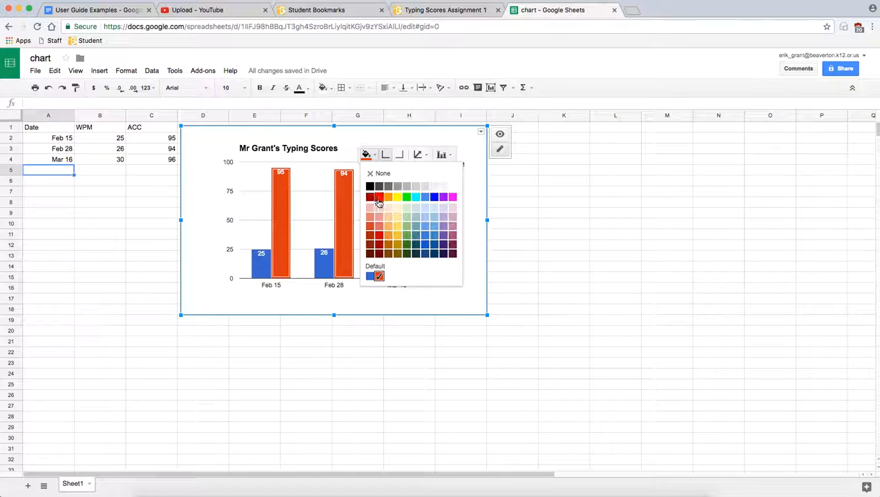
pyautogui.click(382, 198)
pyautogui.click(387, 260)
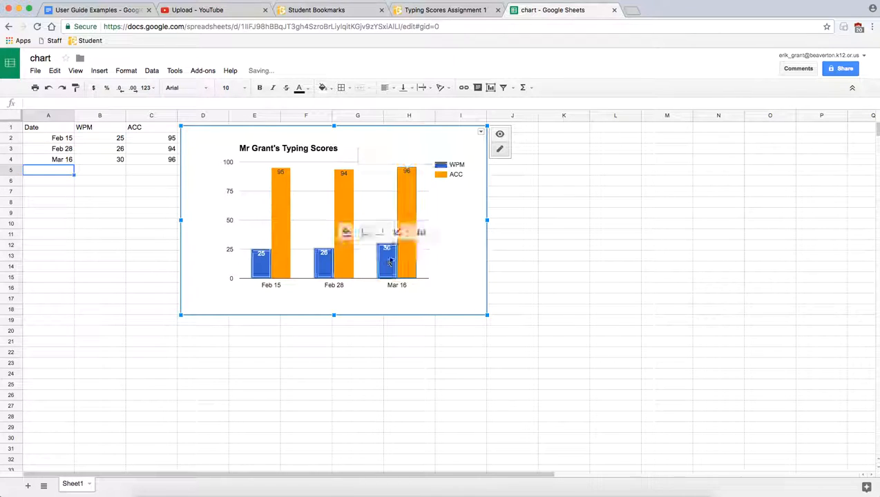
pyautogui.click(347, 232)
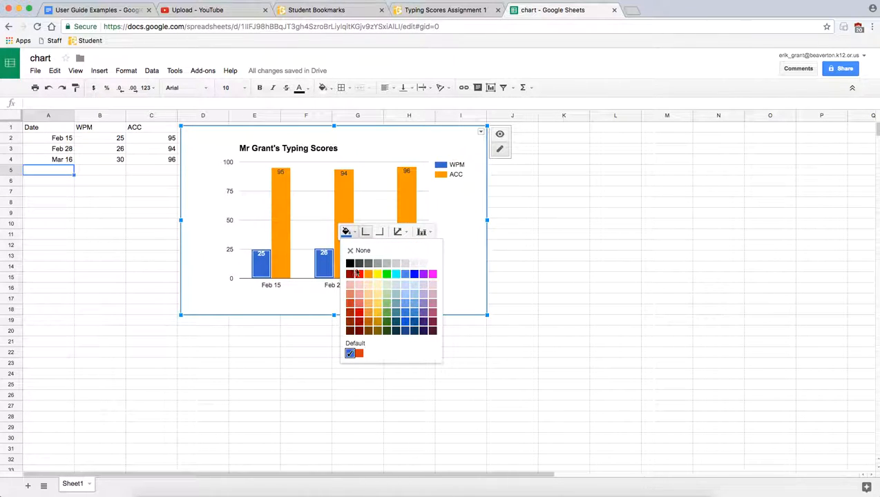
pyautogui.click(396, 274)
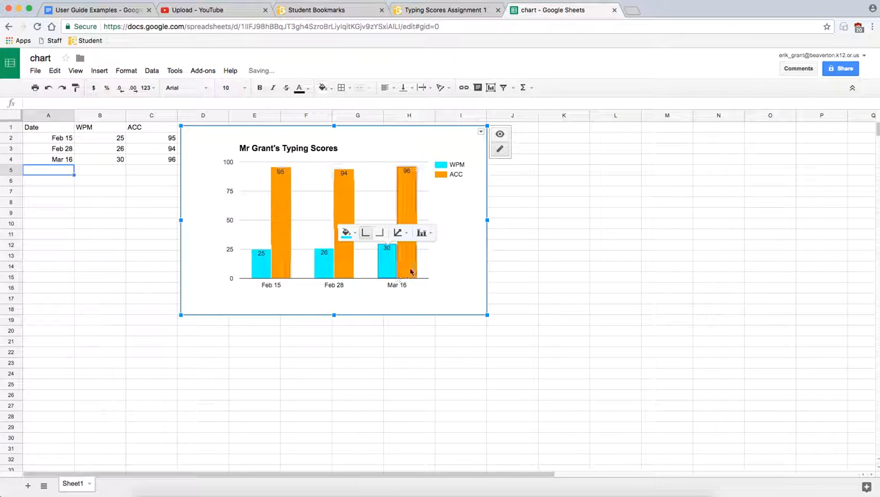
# - Try setting the WPM columns' fill color to None and undo that change
pyautogui.click(391, 250)
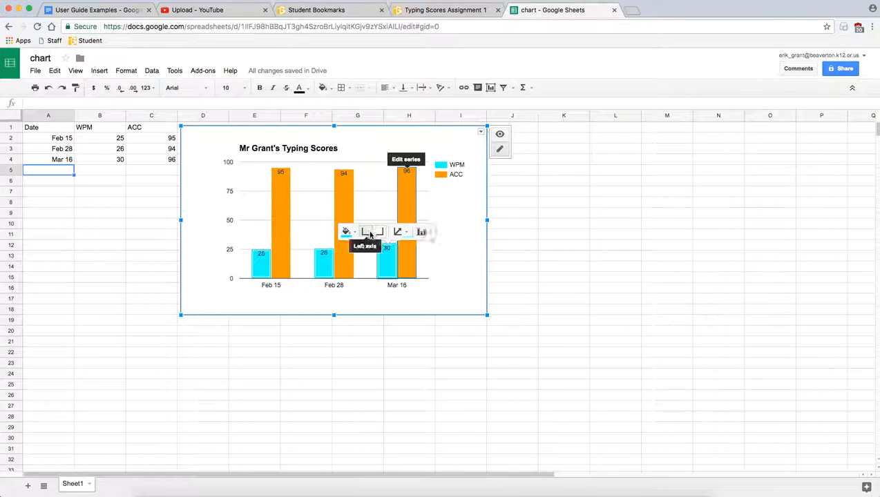
pyautogui.click(353, 235)
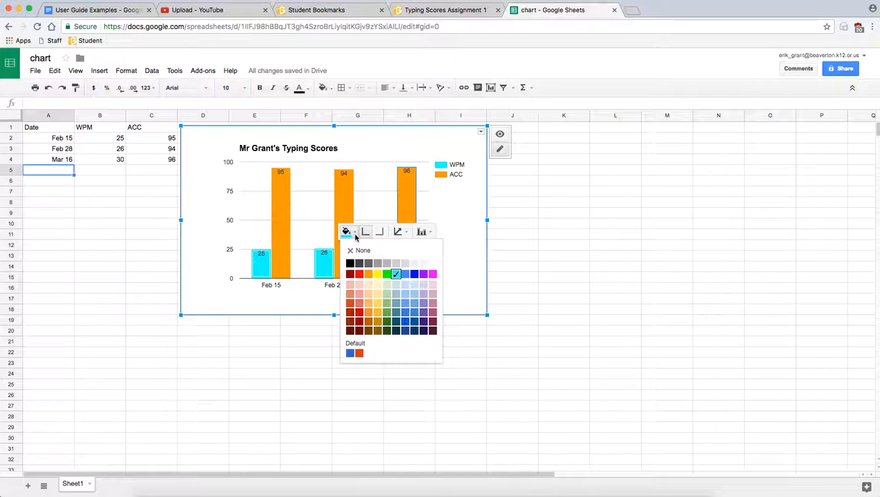
pyautogui.click(360, 250)
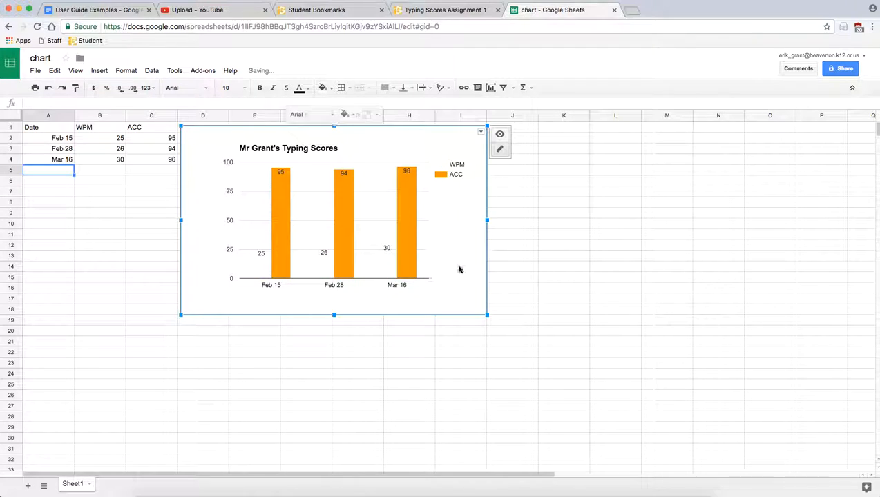
pyautogui.click(388, 260)
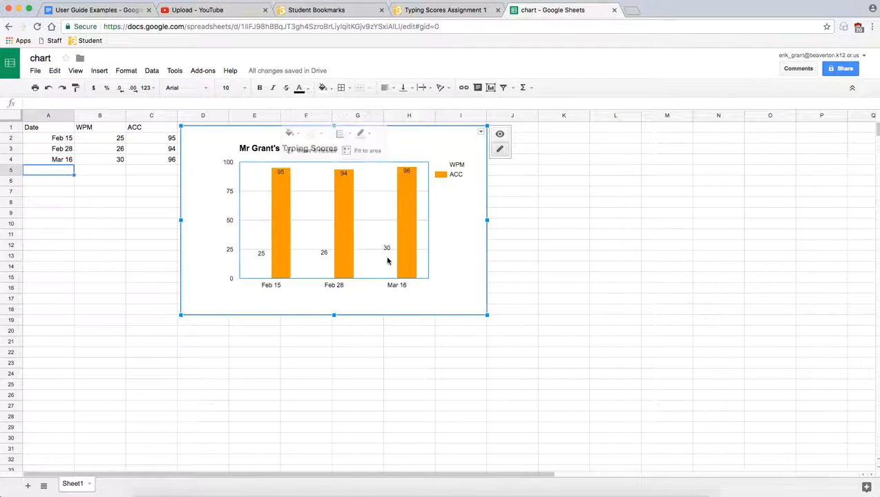
pyautogui.click(324, 252)
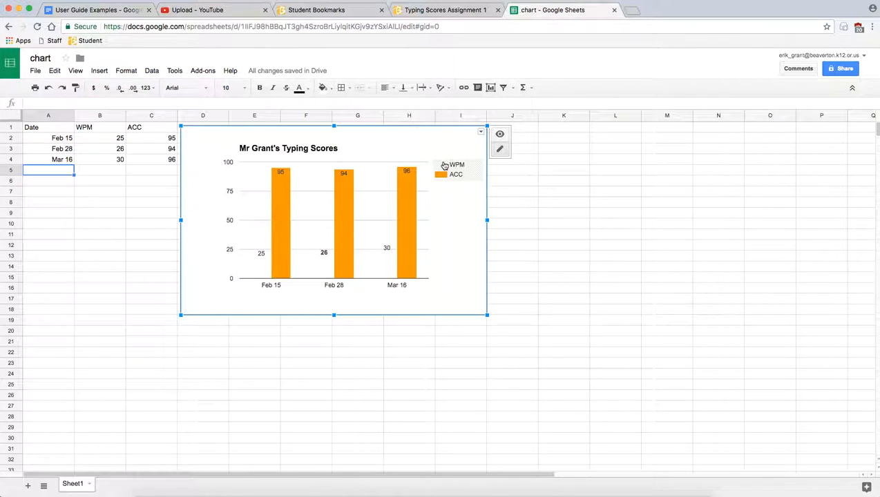
pyautogui.click(444, 166)
pyautogui.click(451, 217)
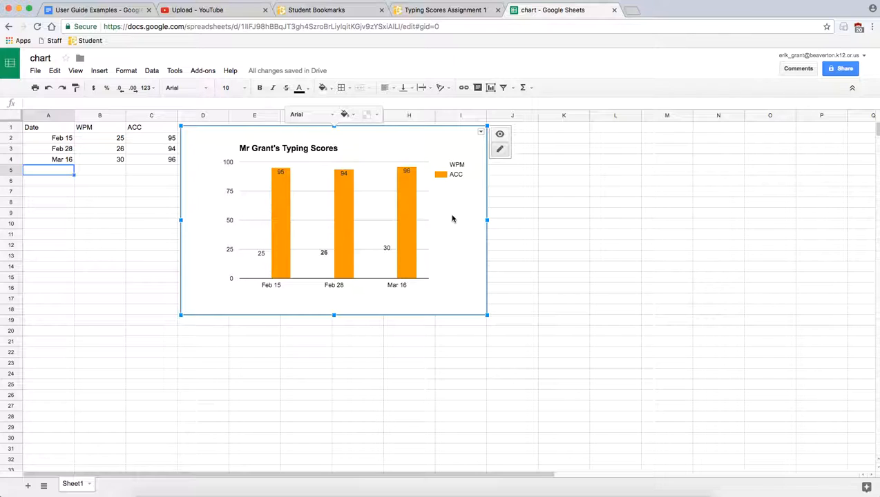
pyautogui.press('super+z')
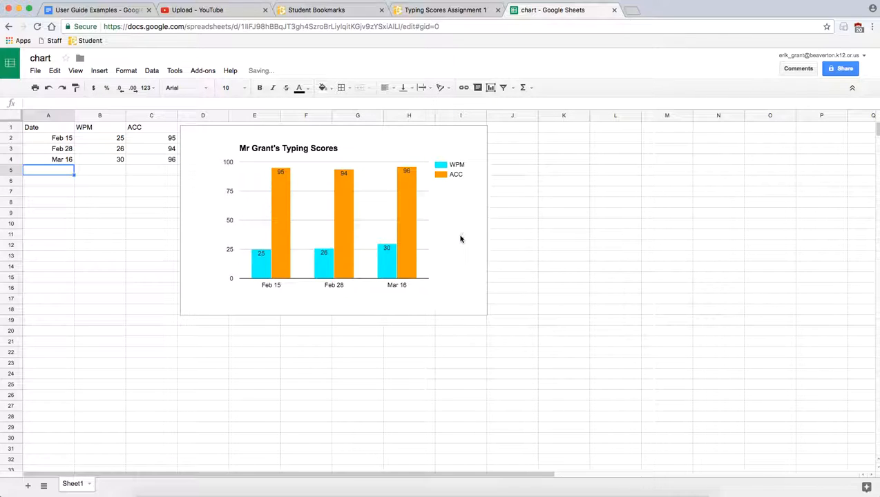
pyautogui.click(462, 236)
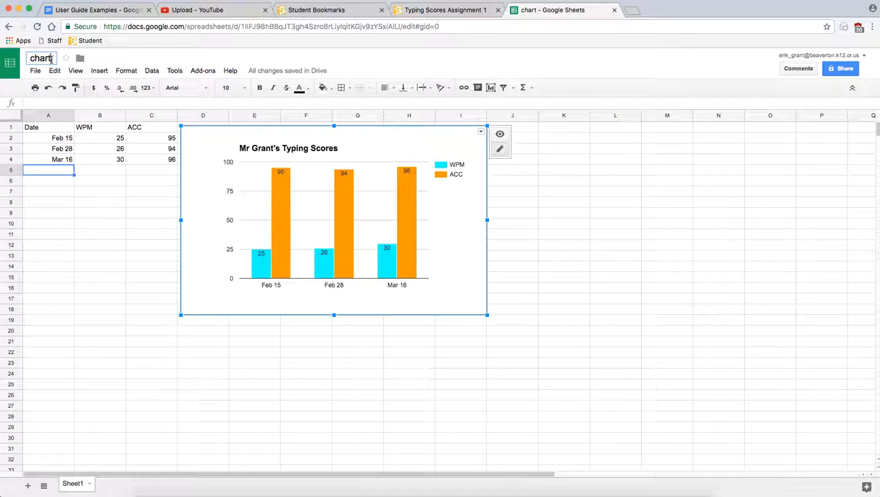
# - Rename the spreadsheet file as "Typing Scores"
pyautogui.click(51, 59)
pyautogui.write('T')
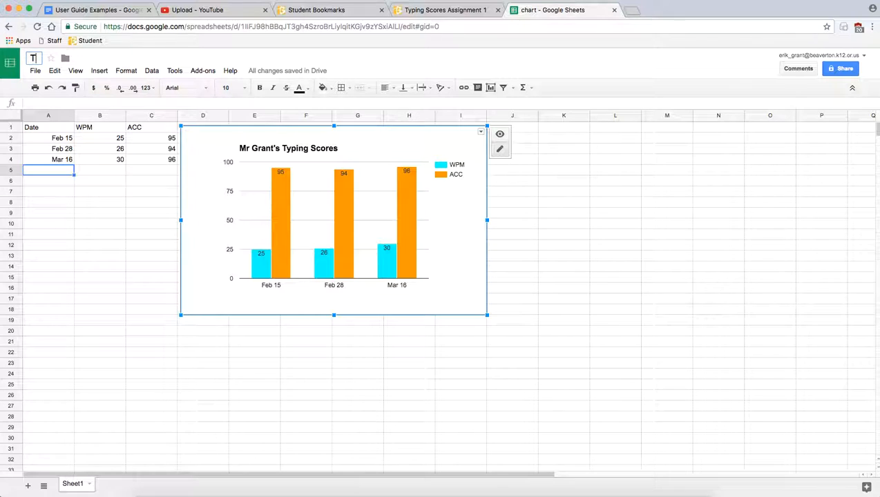
pyautogui.write('yping Scores')
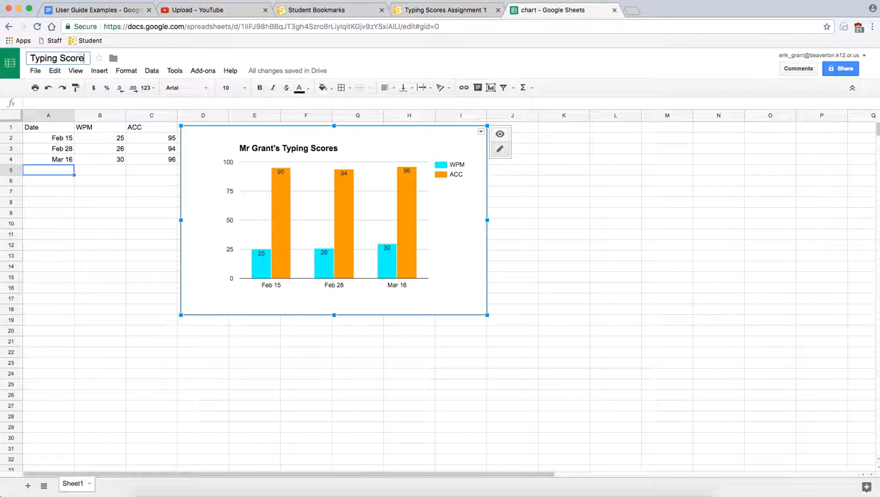
pyautogui.click(130, 203)
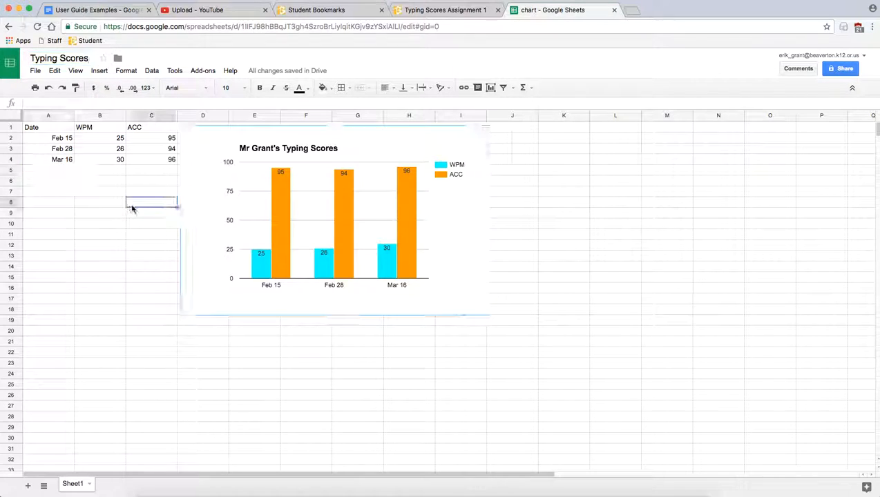
pyautogui.click(201, 147)
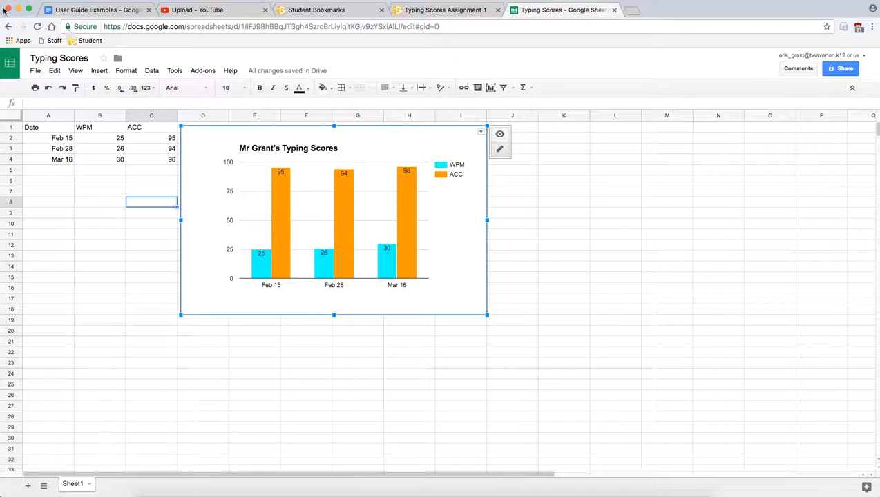